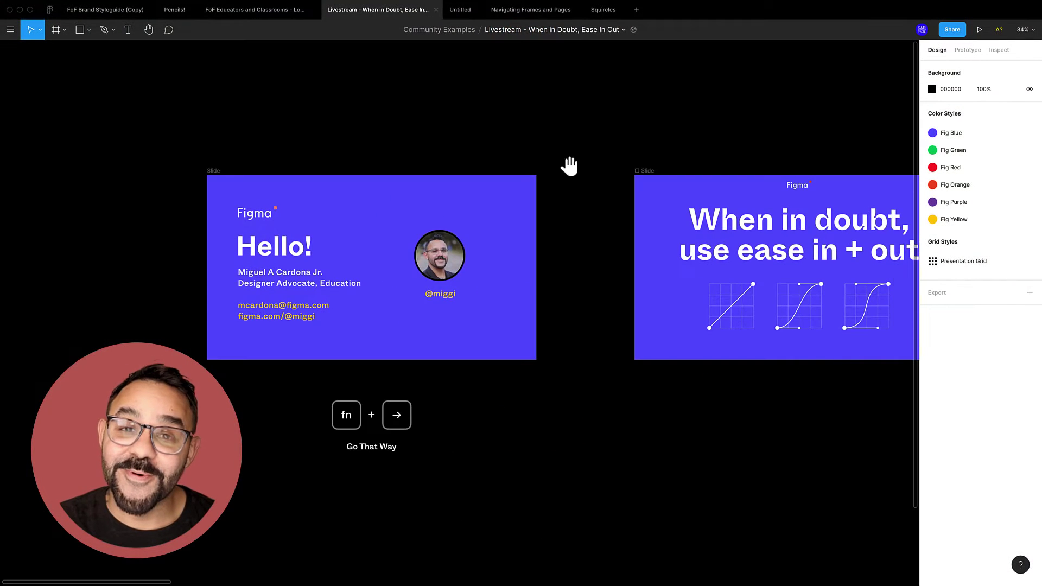
{"action": "scroll", "coordinate": [567, 166], "scroll_direction": "right", "scroll_amount": 5}
{"action": "scroll", "coordinate": [496, 200], "scroll_direction": "left", "scroll_amount": 5}
{"action": "scroll", "coordinate": [692, 198], "scroll_direction": "left", "scroll_amount": 5}
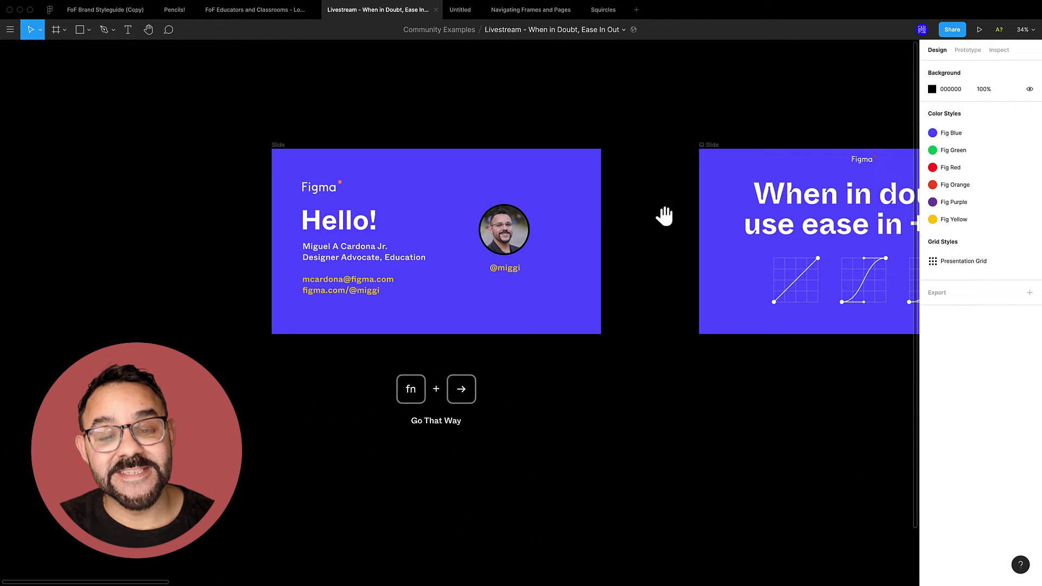
Step through the slide and heart-activity frames, then pan the Step 10 frame into view.
{"action": "key", "text": "End"}
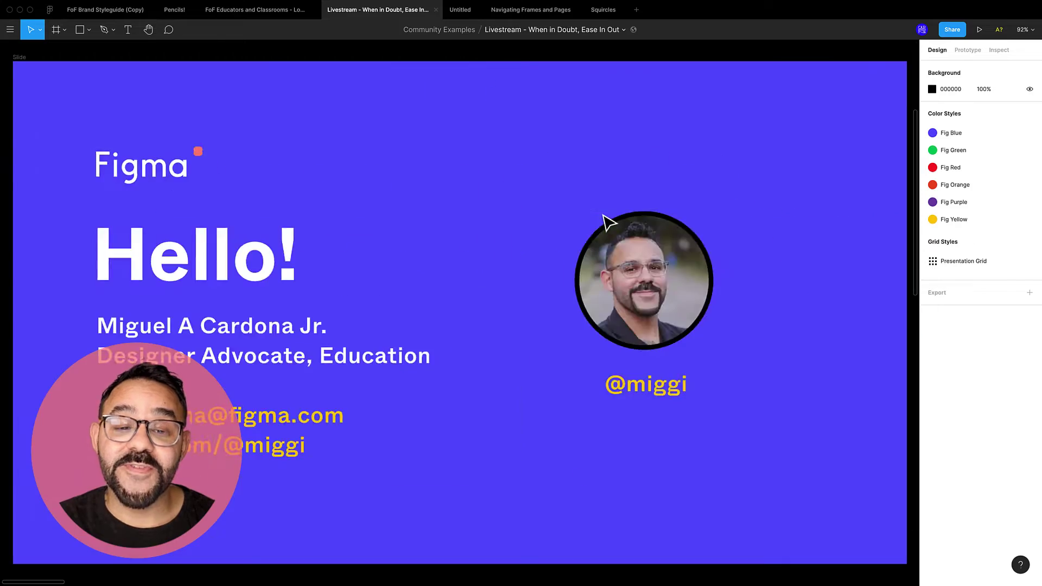
{"action": "key", "text": "End"}
{"action": "key", "text": "End"}
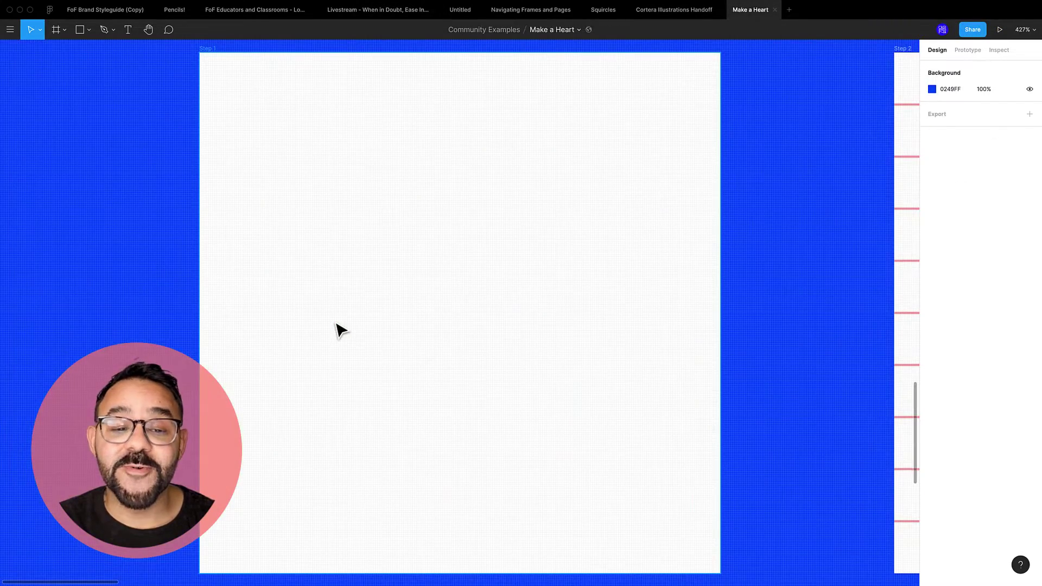
{"action": "key", "text": "n"}
{"action": "key", "text": "n"}
{"action": "key", "text": "n"}
{"action": "key", "text": "n"}
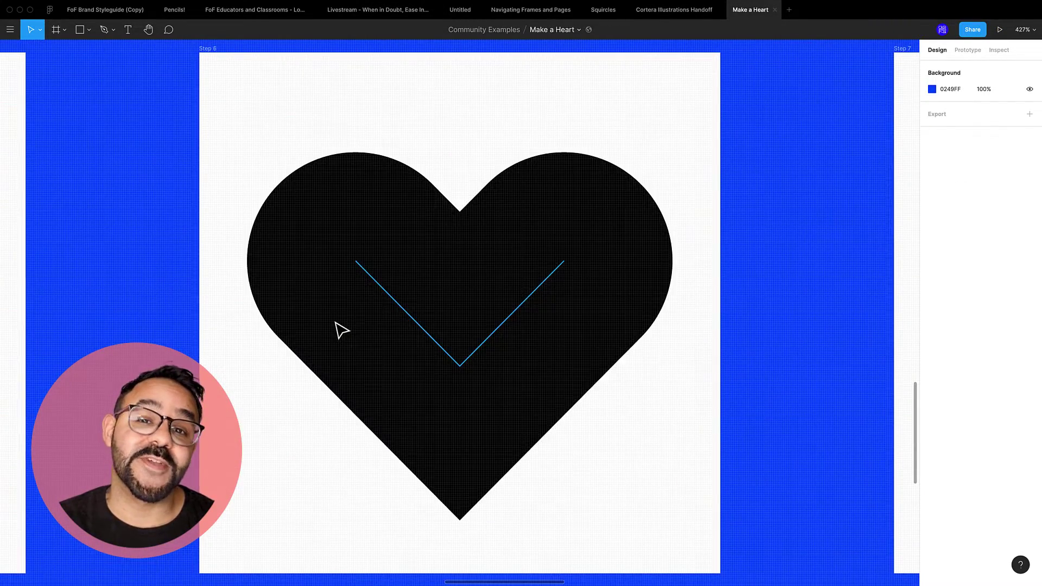
{"action": "key", "text": "n"}
{"action": "key", "text": "n"}
{"action": "key", "text": "n"}
{"action": "key", "text": "n"}
{"action": "key", "text": "n"}
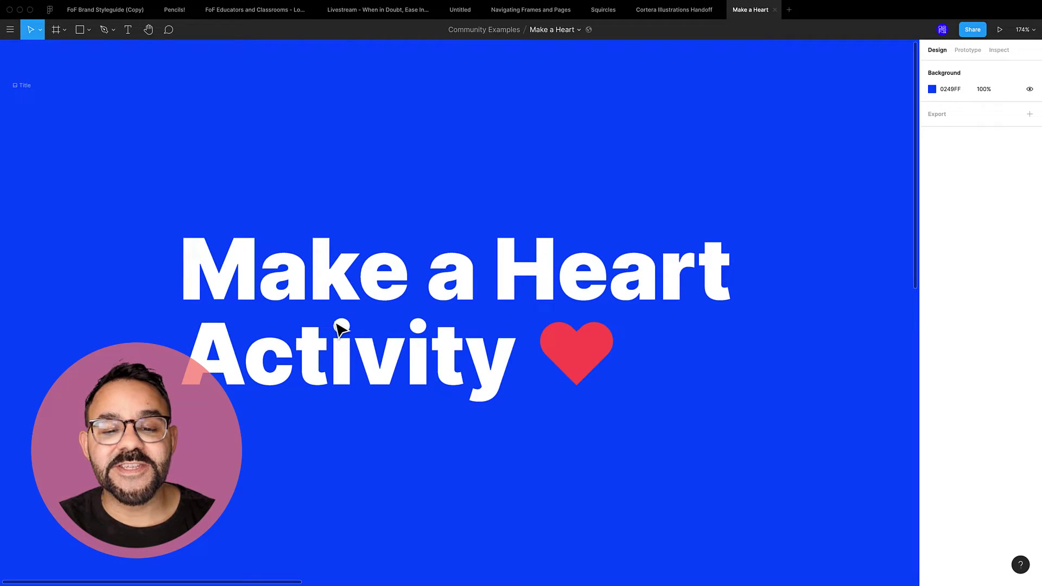
{"action": "scroll", "coordinate": [434, 308], "scroll_direction": "down", "scroll_amount": 3}
{"action": "scroll", "coordinate": [433, 306], "scroll_direction": "down", "scroll_amount": 3}
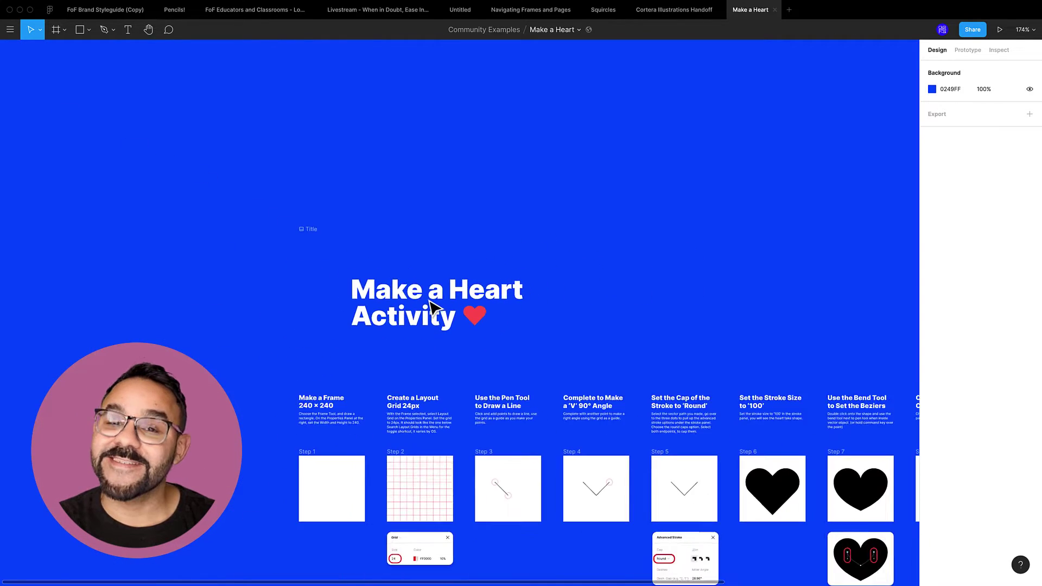
{"action": "scroll", "coordinate": [432, 305], "scroll_direction": "down", "scroll_amount": 1}
{"action": "left_click_drag", "start_coordinate": [655, 296], "coordinate": [476, 200]}
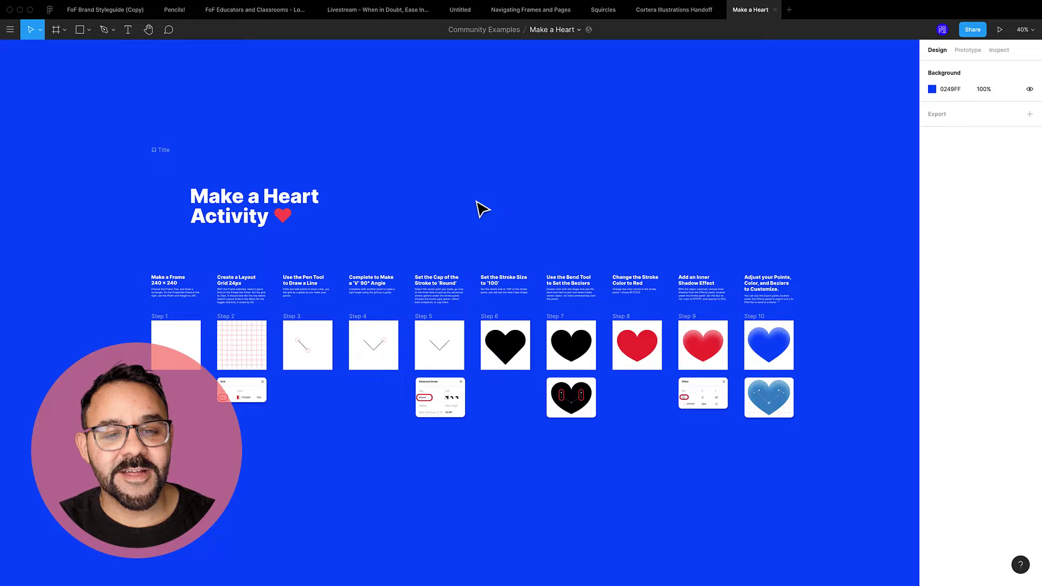
{"action": "scroll", "coordinate": [383, 200], "scroll_direction": "up", "scroll_amount": 3}
{"action": "scroll", "coordinate": [326, 204], "scroll_direction": "up", "scroll_amount": 2}
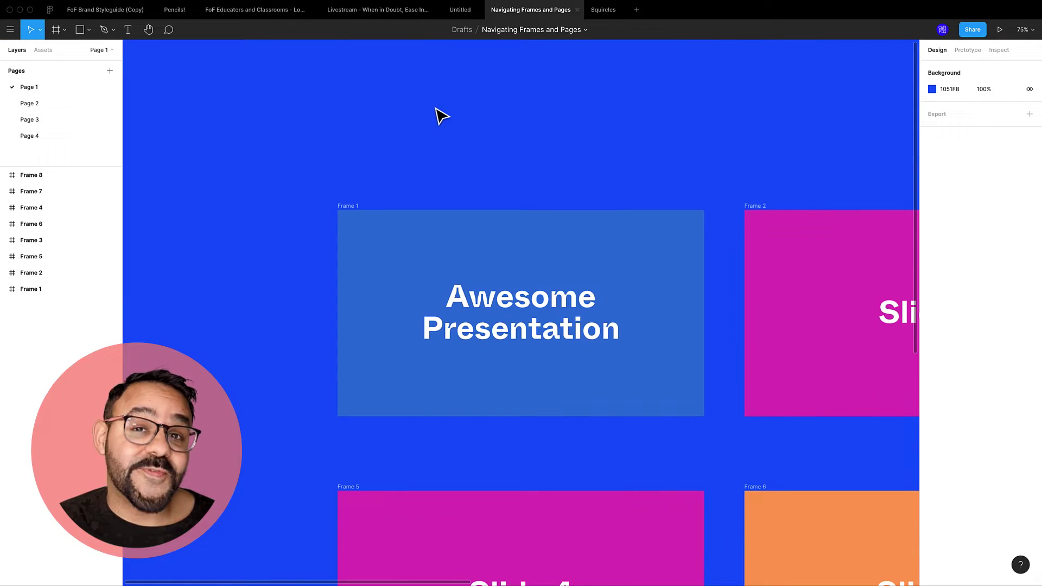
{"action": "key", "text": "End"}
{"action": "key", "text": "End"}
{"action": "key", "text": "End"}
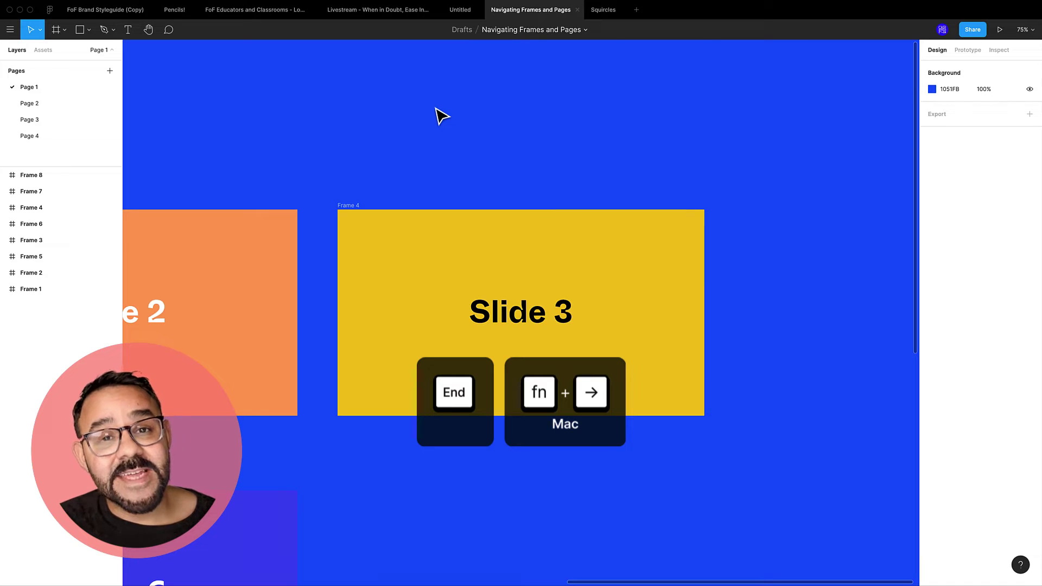
{"action": "key", "text": "End"}
{"action": "key", "text": "End"}
{"action": "key", "text": "End"}
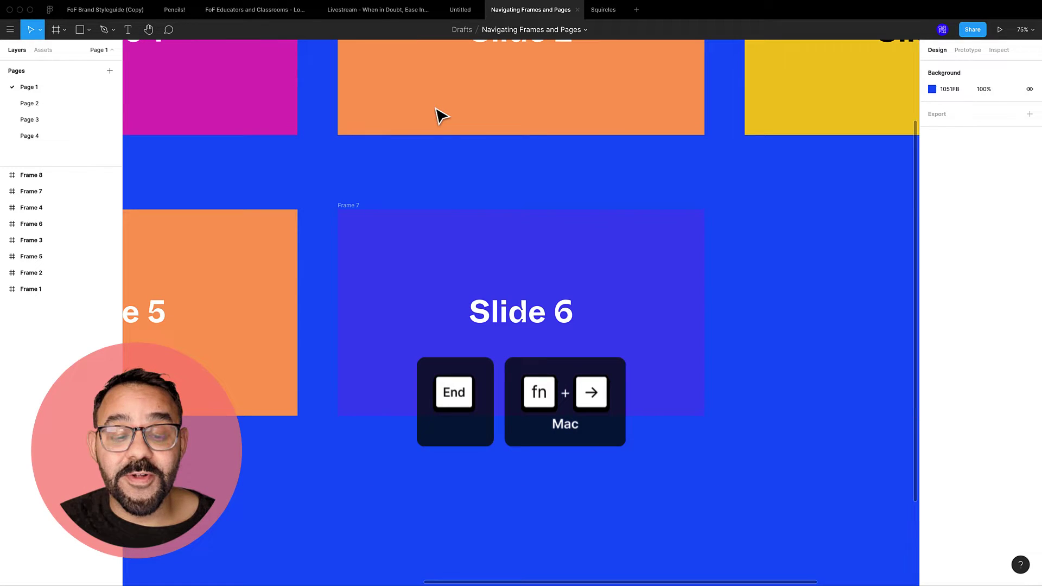
{"action": "key", "text": "End"}
{"action": "key", "text": "End"}
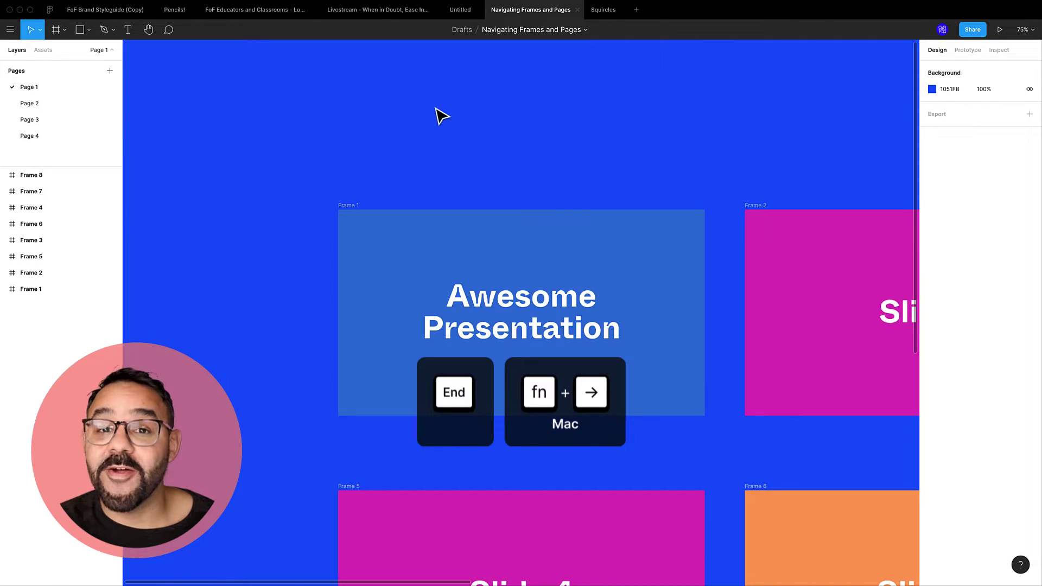
{"action": "key", "text": "End"}
{"action": "key", "text": "End"}
{"action": "key", "text": "End"}
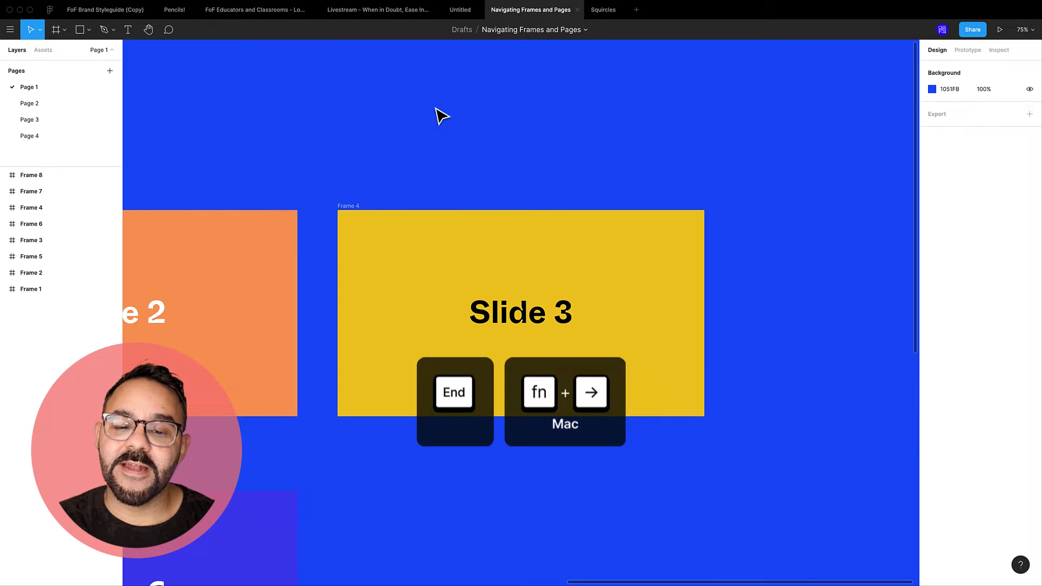
{"action": "key", "text": "End"}
{"action": "key", "text": "End"}
{"action": "key", "text": "End"}
{"action": "key", "text": "Page_Down"}
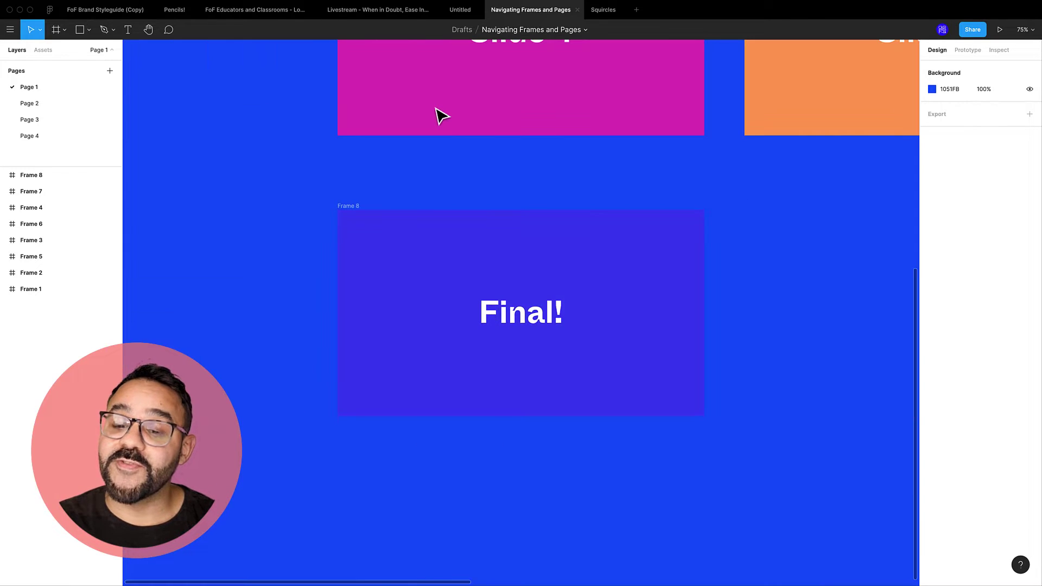
{"action": "key", "text": "Page_Up"}
{"action": "key", "text": "Page_Up"}
{"action": "key", "text": "Page_Up"}
{"action": "key", "text": "Home"}
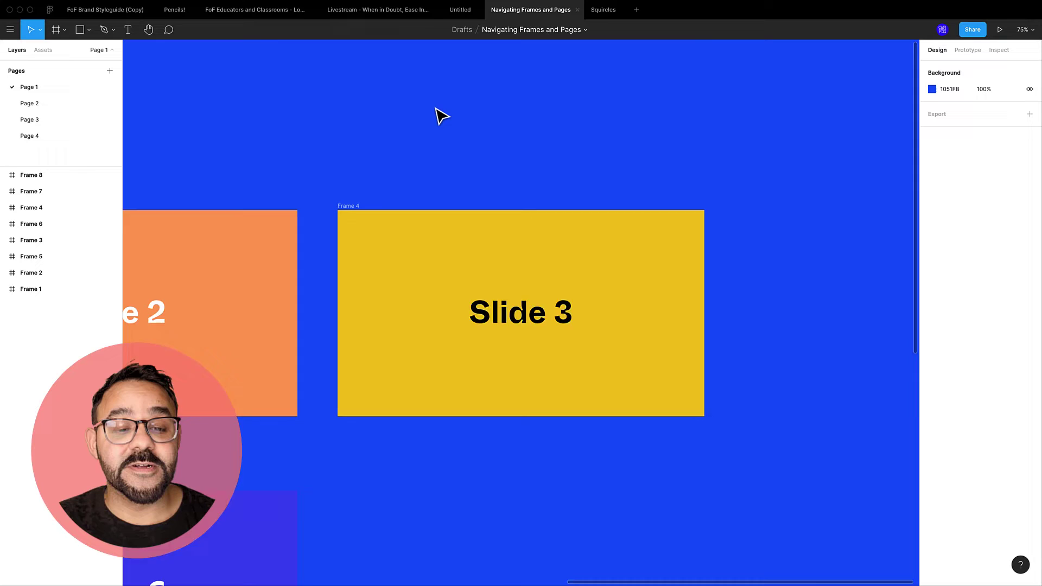
{"action": "key", "text": "Home"}
{"action": "key", "text": "Home"}
{"action": "key", "text": "Home"}
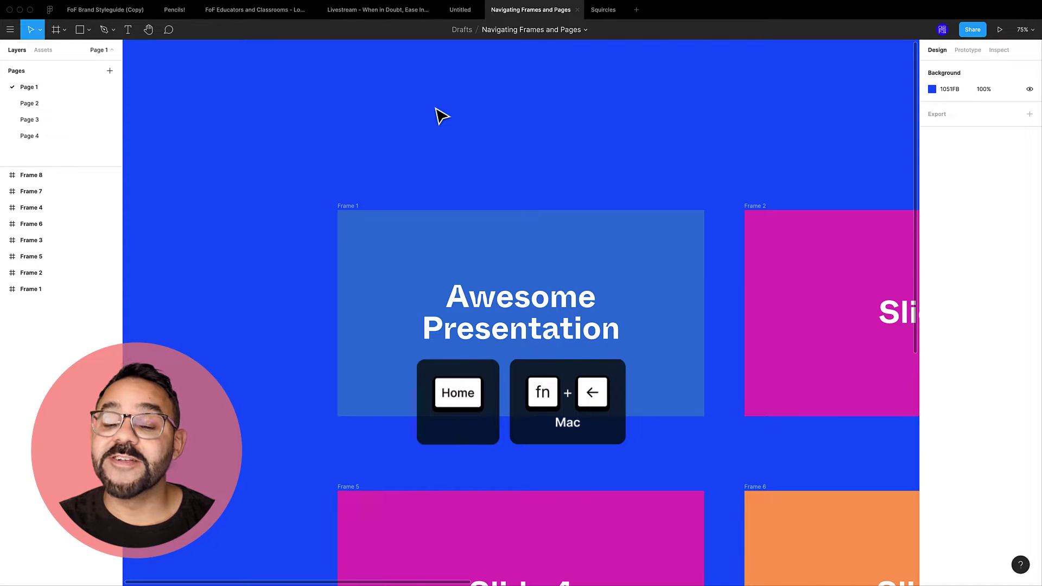
{"action": "key", "text": "End"}
{"action": "key", "text": "Page_Up"}
{"action": "key", "text": "Page_Up"}
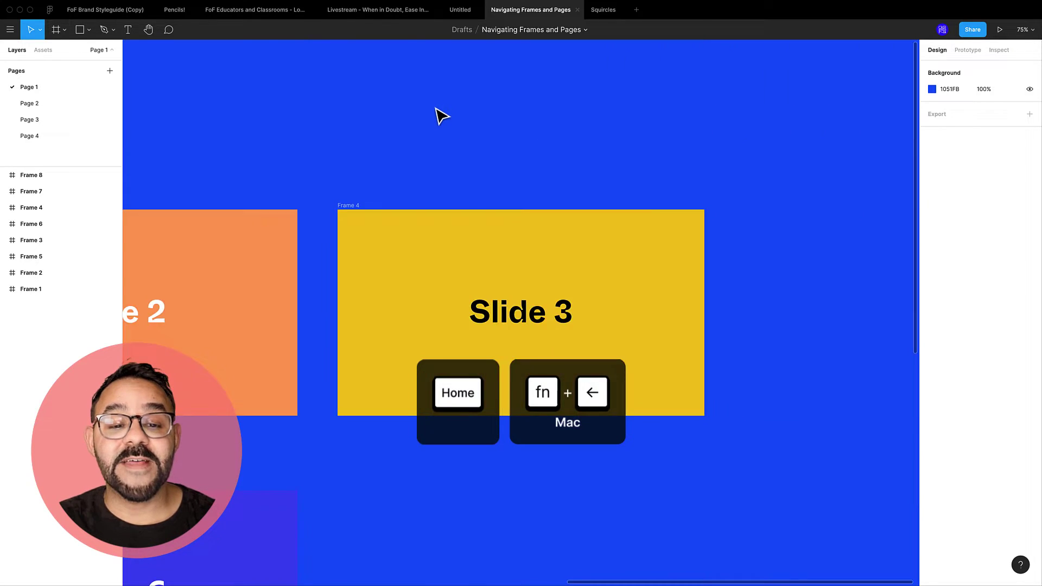
{"action": "key", "text": "Page_Up"}
{"action": "key", "text": "Page_Up"}
{"action": "key", "text": "Home"}
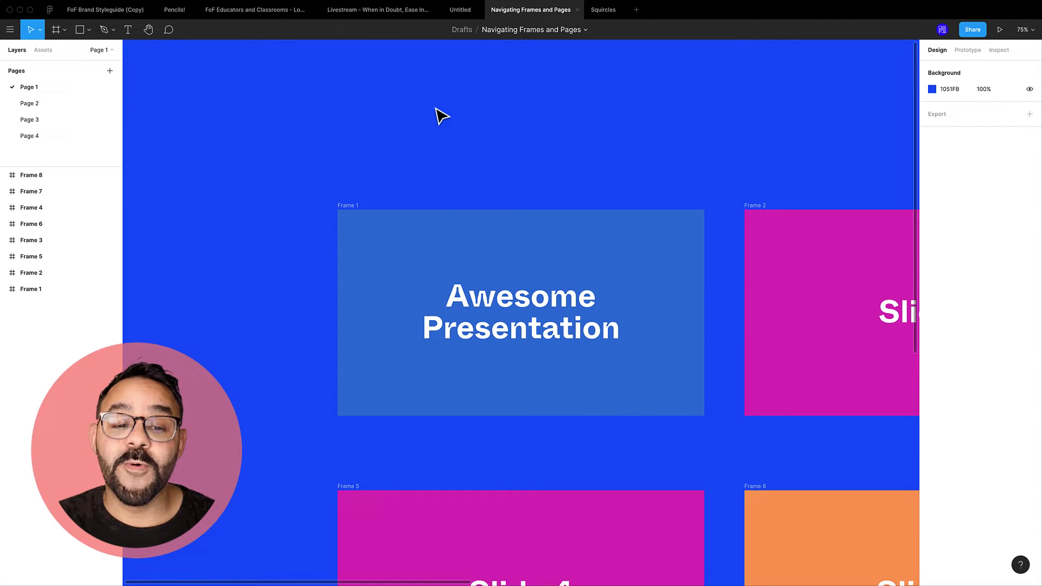
Advance frame by frame through Slide 1, Slide 2 and the following slides.
{"action": "key", "text": "n"}
{"action": "key", "text": "n"}
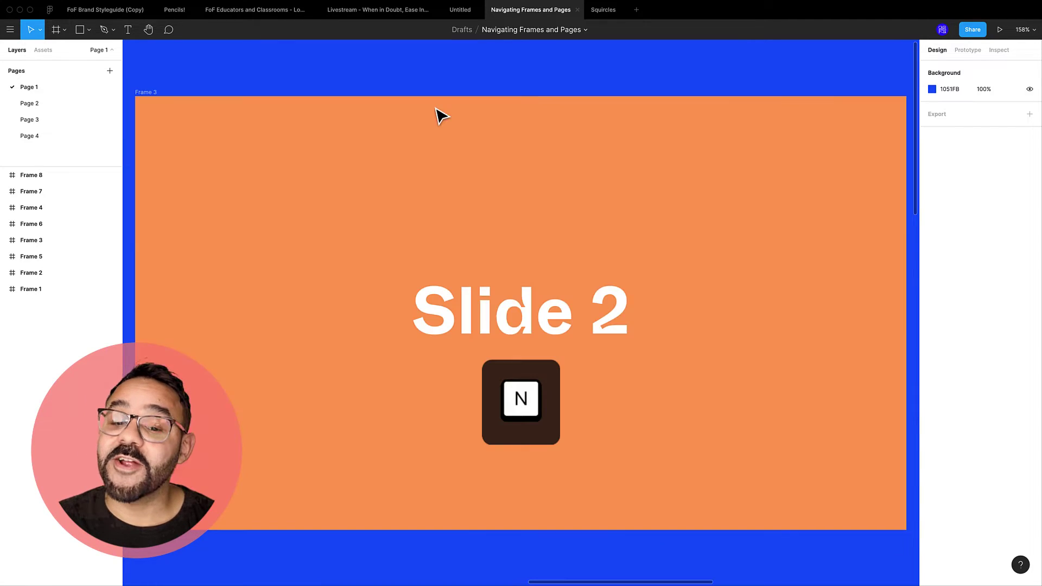
{"action": "key", "text": "n"}
{"action": "key", "text": "n"}
{"action": "key", "text": "n"}
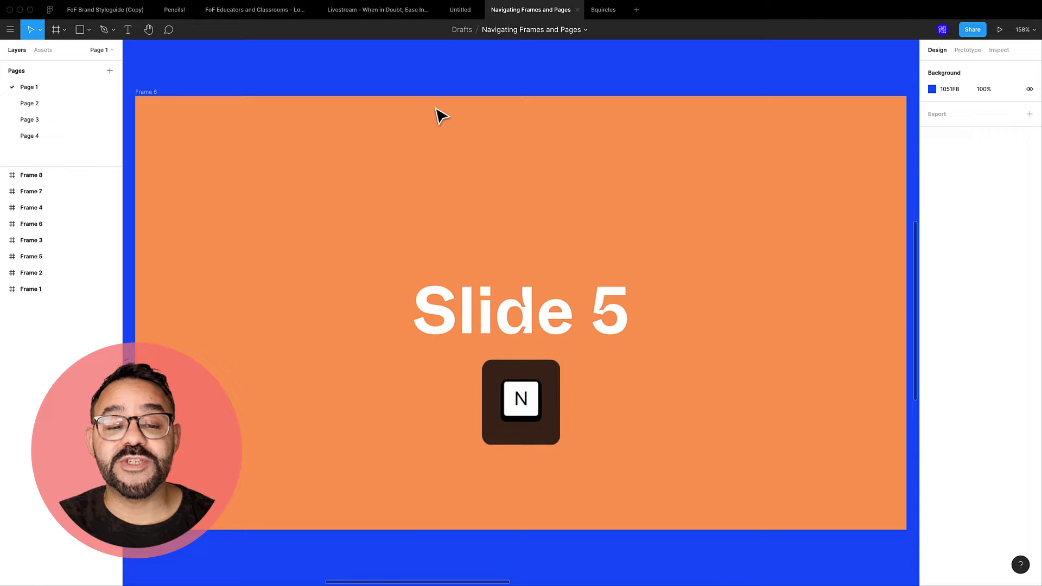
{"action": "key", "text": "n"}
{"action": "key", "text": "n"}
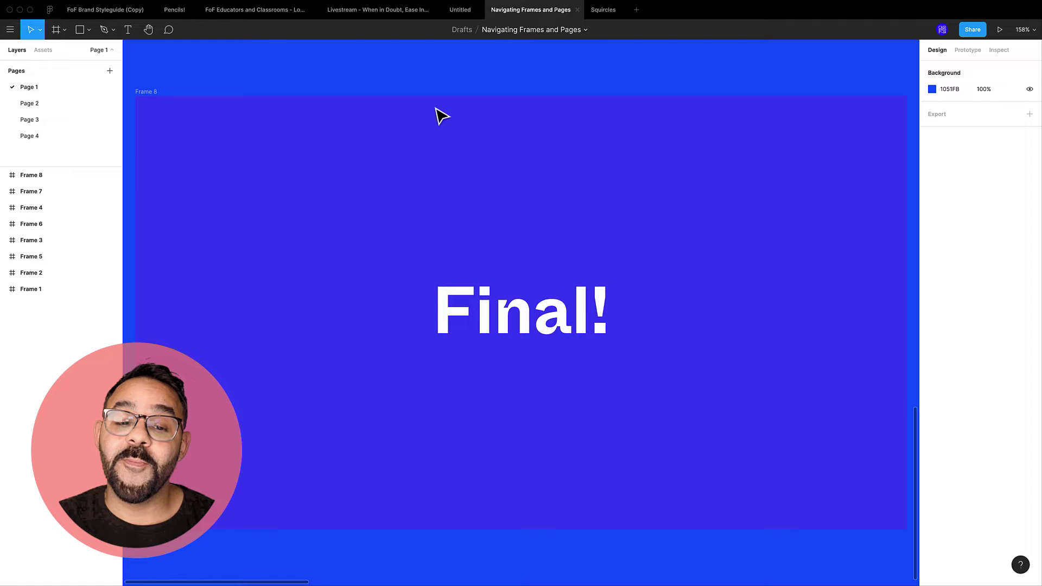
Step back through the earlier slides one frame at a time with Shift+N.
{"action": "key", "text": "shift+n"}
{"action": "key", "text": "shift+n"}
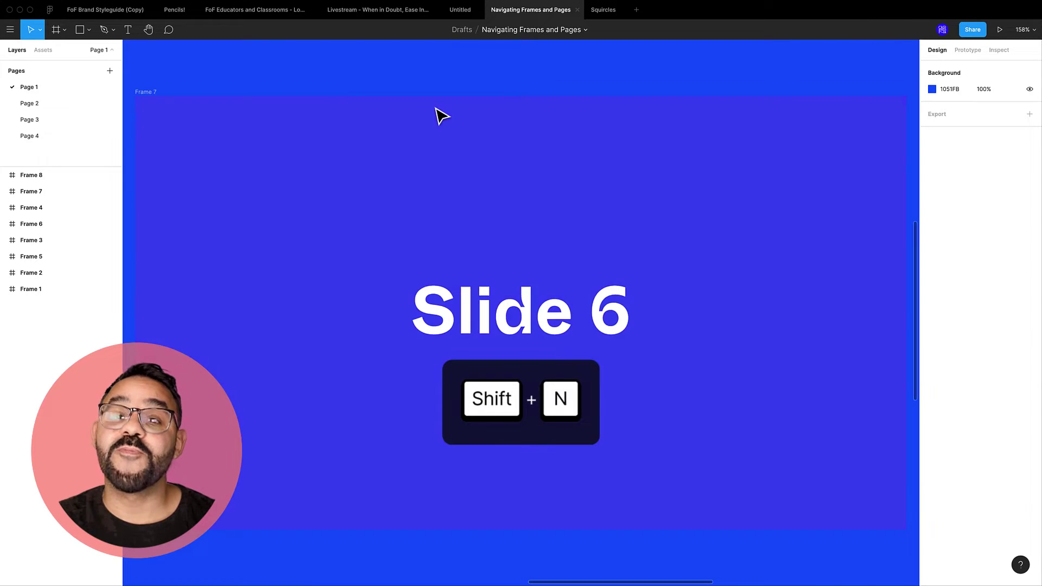
{"action": "key", "text": "shift+n"}
{"action": "key", "text": "shift+n"}
{"action": "key", "text": "shift+n"}
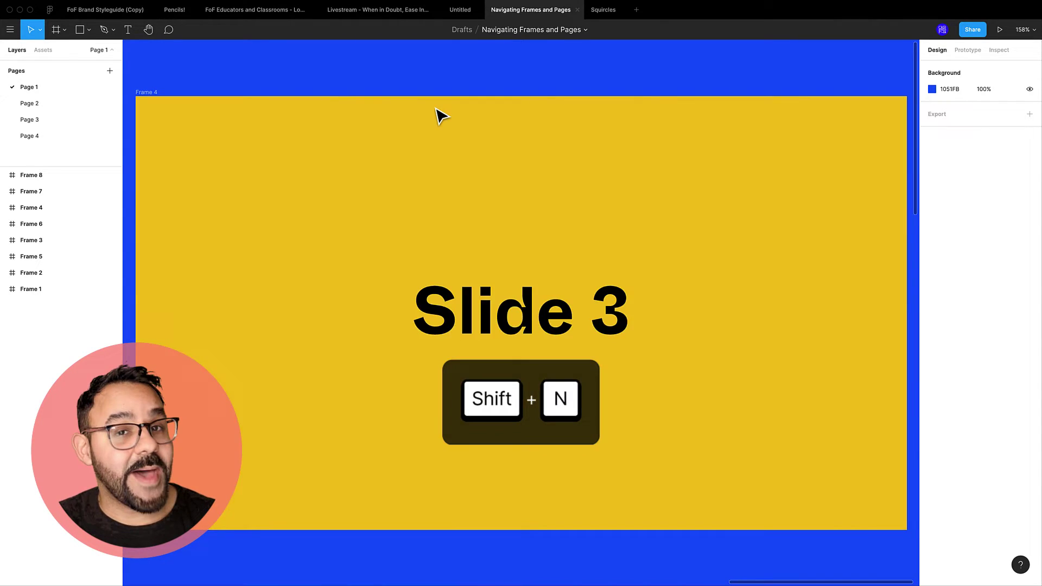
{"action": "key", "text": "shift+n"}
{"action": "key", "text": "shift+n"}
{"action": "key", "text": "shift+n"}
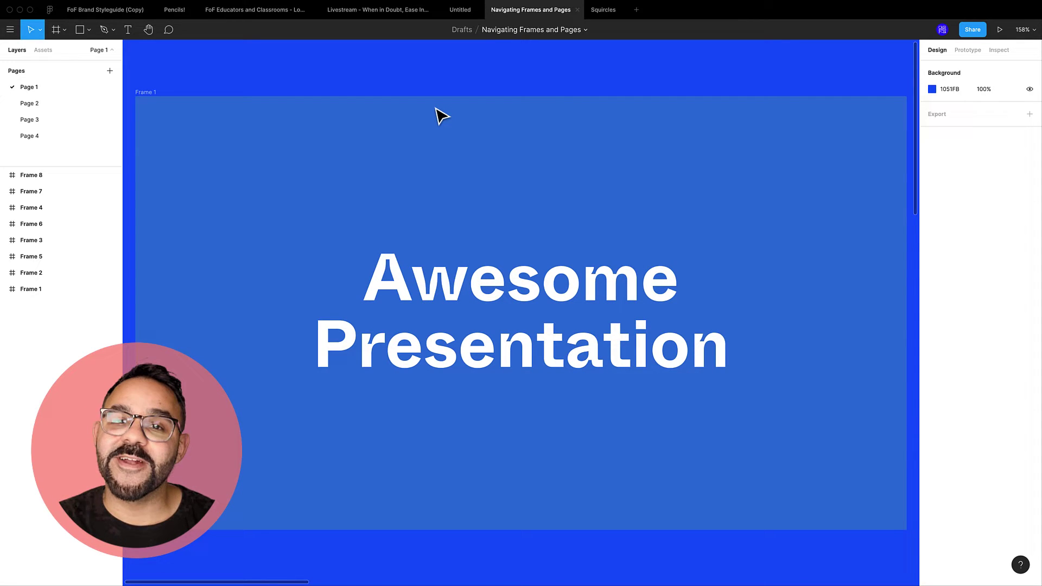
{"action": "key", "text": "Page_Down"}
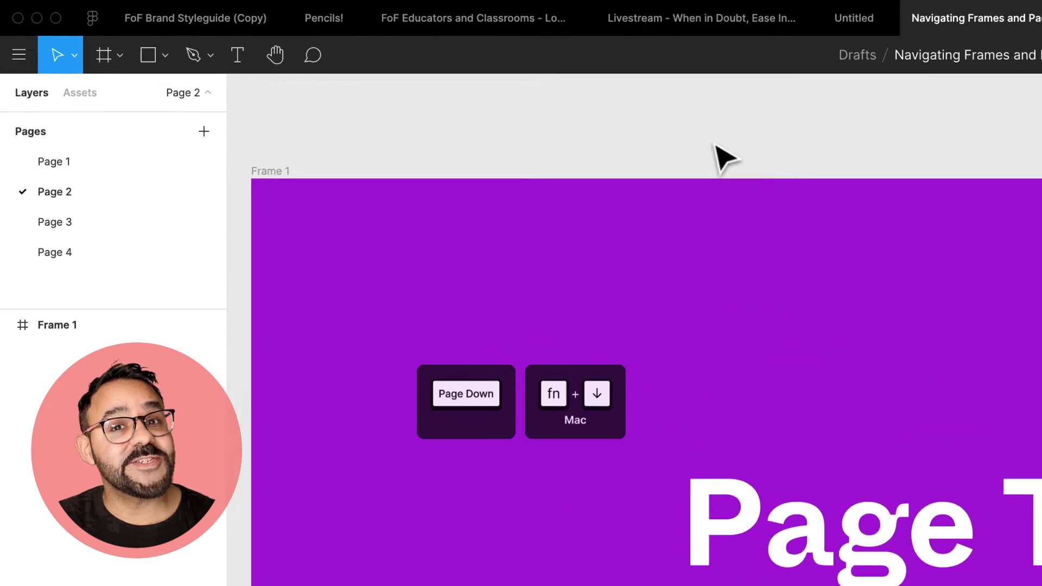
{"action": "key", "text": "Page_Down"}
{"action": "key", "text": "Page_Down"}
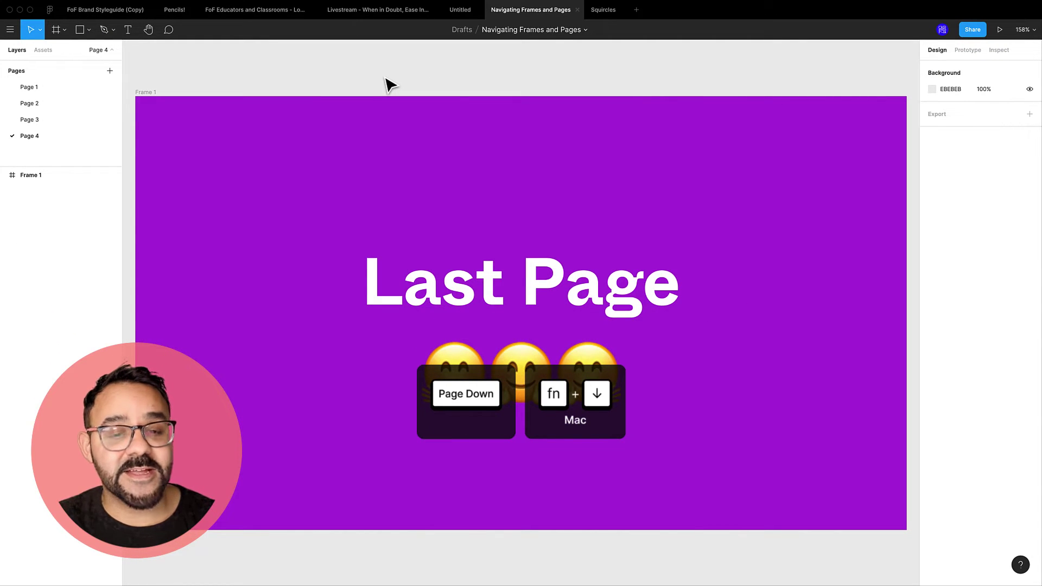
{"action": "key", "text": "Page_Up"}
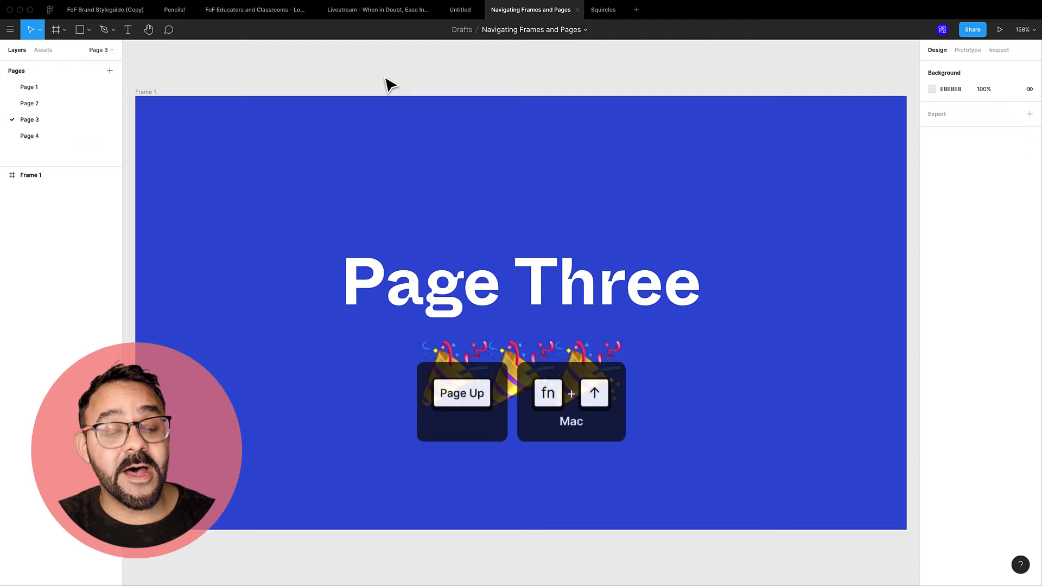
{"action": "key", "text": "Page_Up"}
{"action": "key", "text": "Page_Up"}
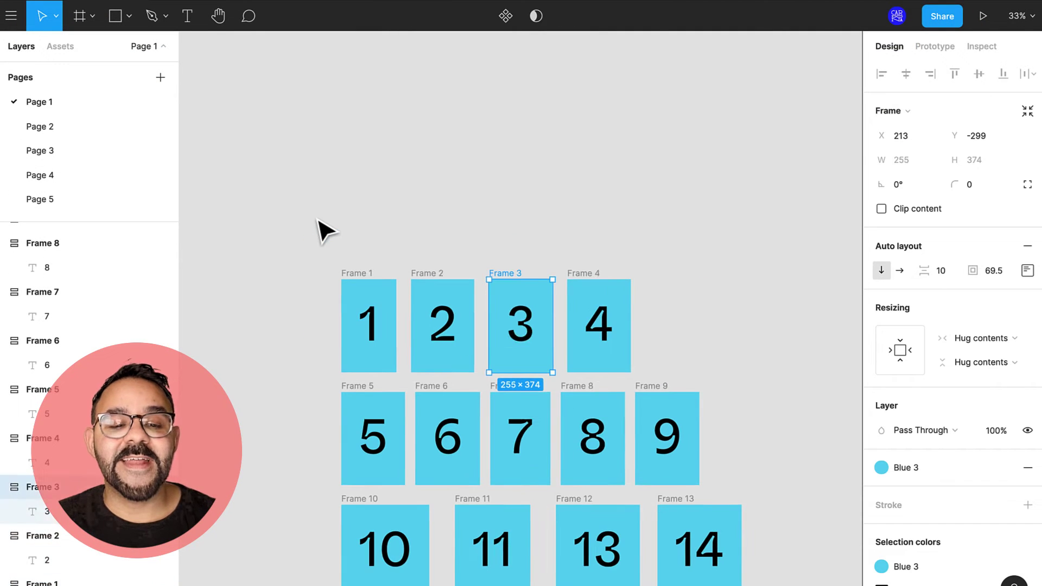
Move the frame selection forward to later numbered frames, then back toward earlier ones.
{"action": "key", "text": "End"}
{"action": "key", "text": "End"}
{"action": "key", "text": "End"}
{"action": "key", "text": "End"}
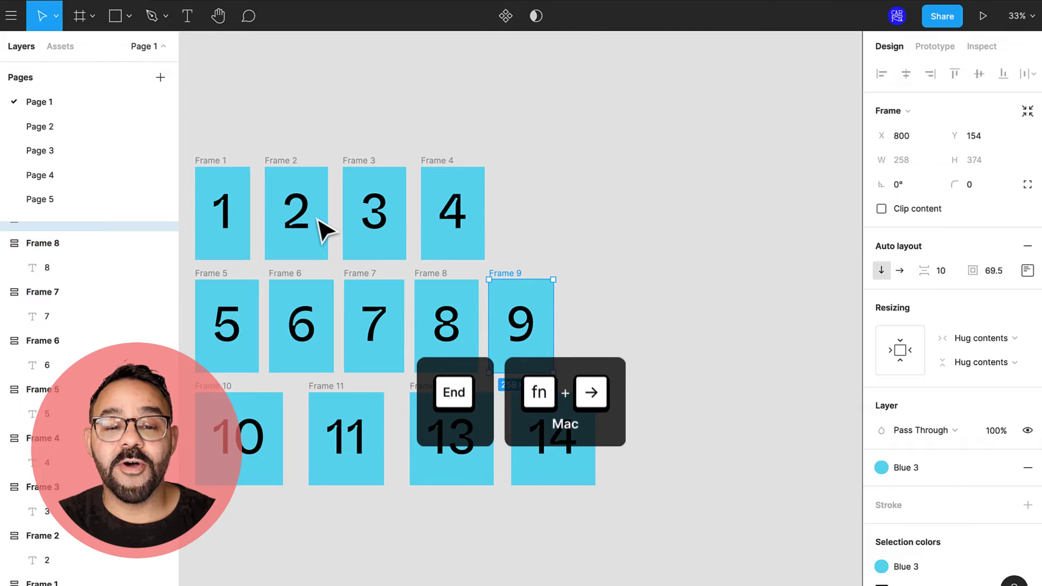
{"action": "key", "text": "End"}
{"action": "key", "text": "End"}
{"action": "key", "text": "End"}
{"action": "key", "text": "End"}
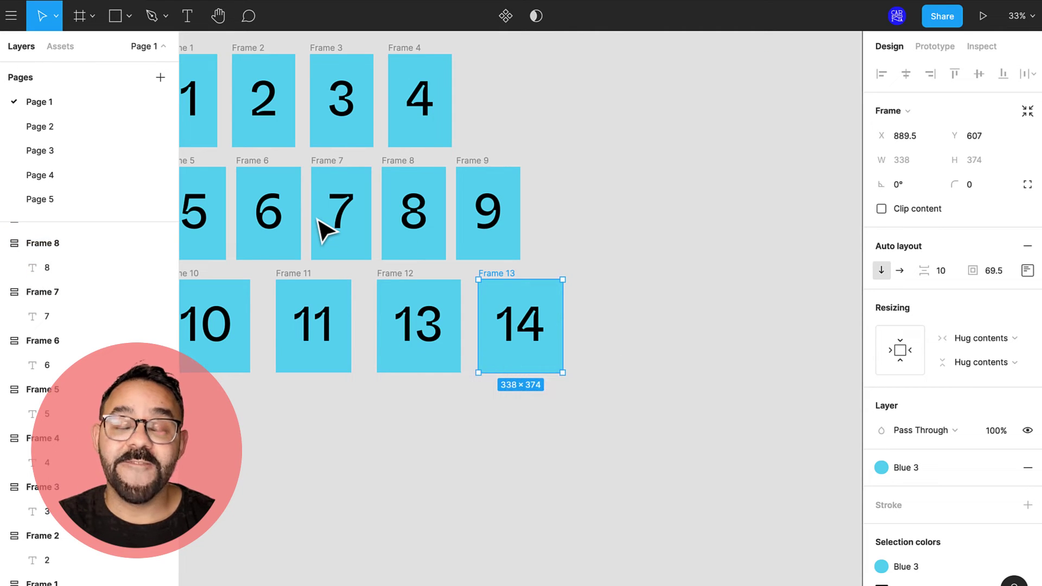
{"action": "key", "text": "Home"}
{"action": "key", "text": "Home"}
{"action": "key", "text": "Home"}
{"action": "key", "text": "Home"}
{"action": "key", "text": "Home"}
{"action": "key", "text": "Home"}
{"action": "key", "text": "Home"}
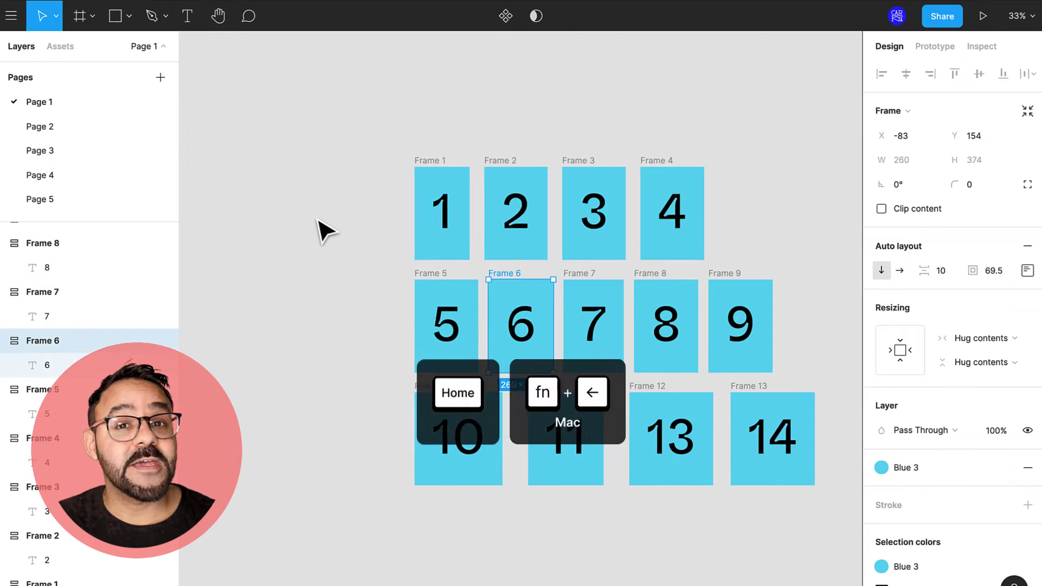
{"action": "key", "text": "Home"}
{"action": "key", "text": "Home"}
{"action": "key", "text": "Home"}
{"action": "key", "text": "Home"}
{"action": "key", "text": "Home"}
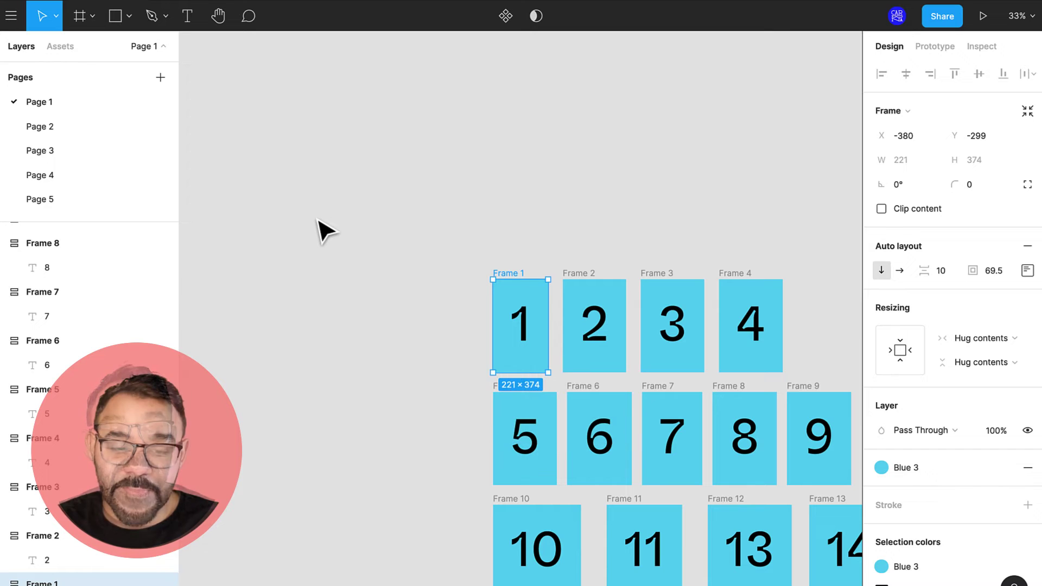
Reselect Frame 1, zoom to it, jump ahead two frames, then back to Frame 1.
{"action": "key", "text": "Escape"}
{"action": "left_click", "coordinate": [515, 274]}
{"action": "key", "text": "n"}
{"action": "key", "text": "n"}
{"action": "key", "text": "n"}
{"action": "key", "text": "n"}
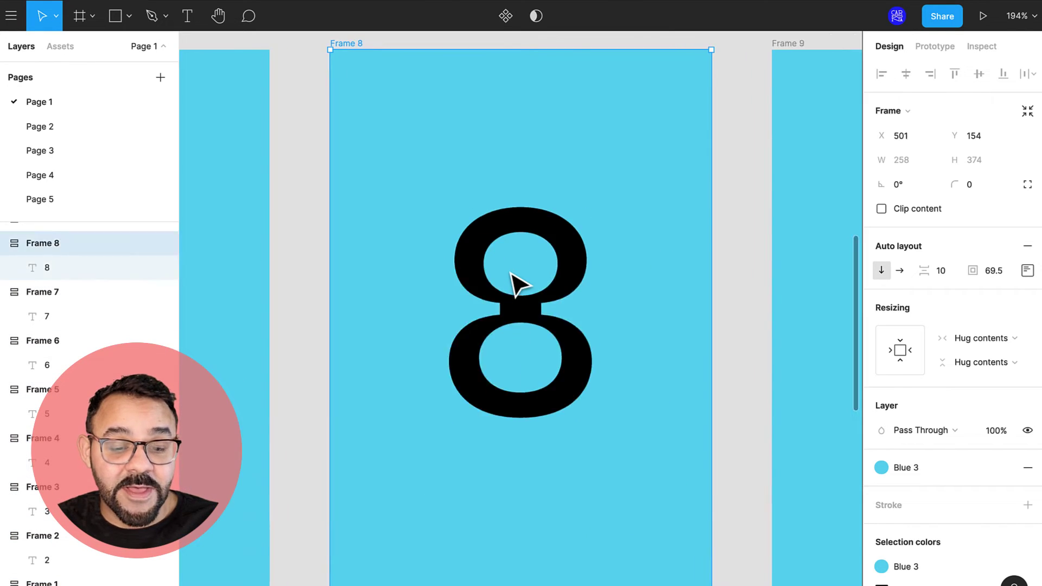
{"action": "key", "text": "n"}
{"action": "key", "text": "n"}
{"action": "key", "text": "n"}
{"action": "key", "text": "n"}
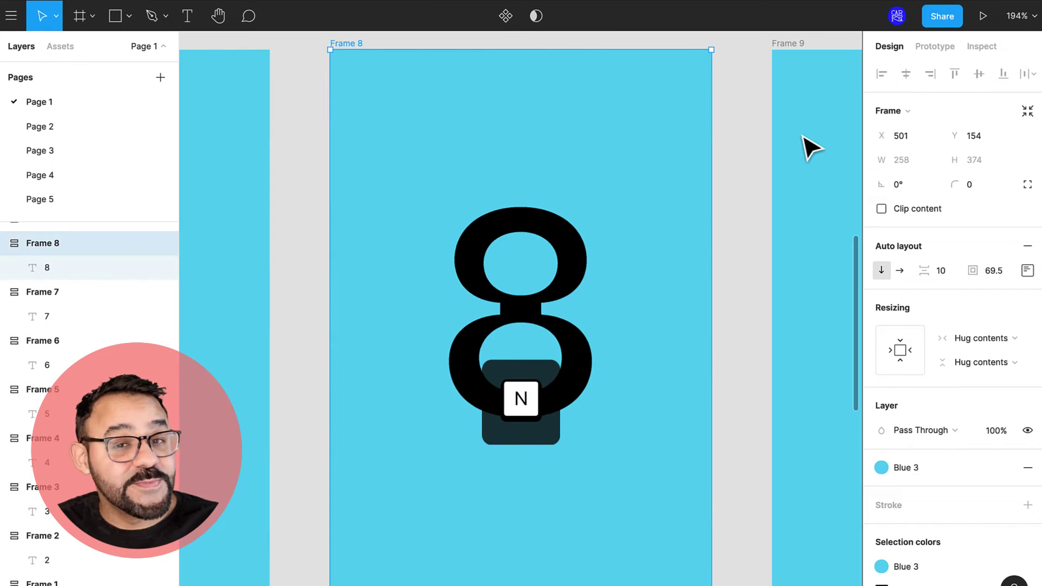
{"action": "key", "text": "n"}
{"action": "key", "text": "n"}
{"action": "key", "text": "shift+n"}
{"action": "key", "text": "shift+n"}
{"action": "key", "text": "shift+n"}
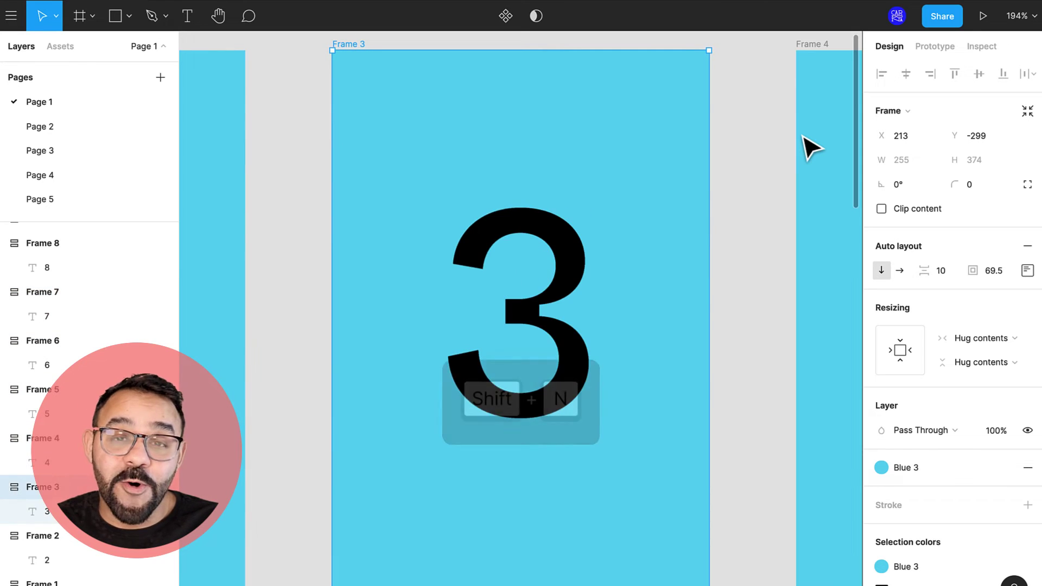
{"action": "key", "text": "shift+n"}
{"action": "key", "text": "shift+n"}
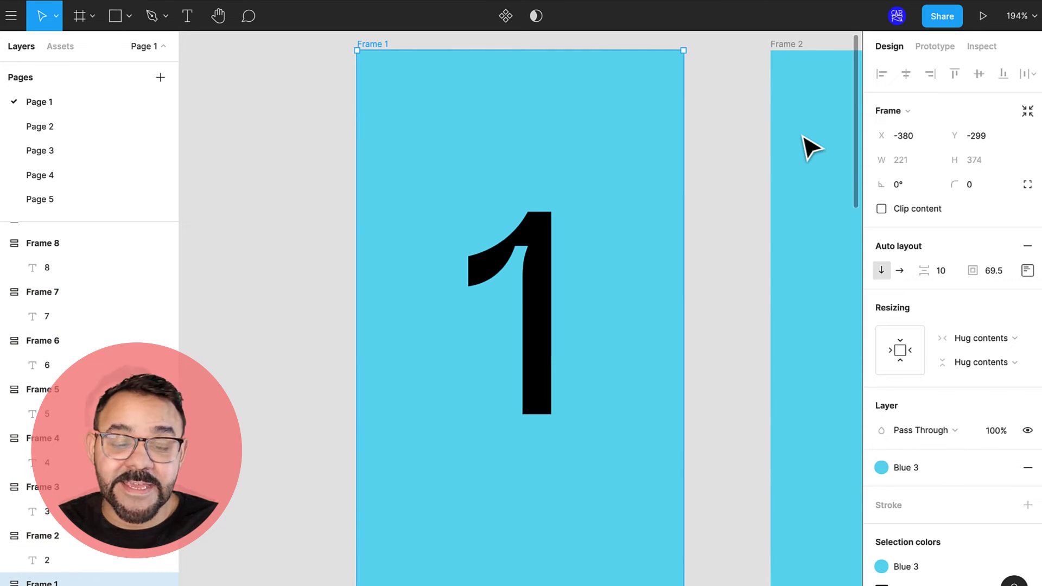
{"action": "scroll", "coordinate": [701, 233], "scroll_direction": "down", "scroll_amount": 5}
{"action": "scroll", "coordinate": [709, 244], "scroll_direction": "down", "scroll_amount": 5}
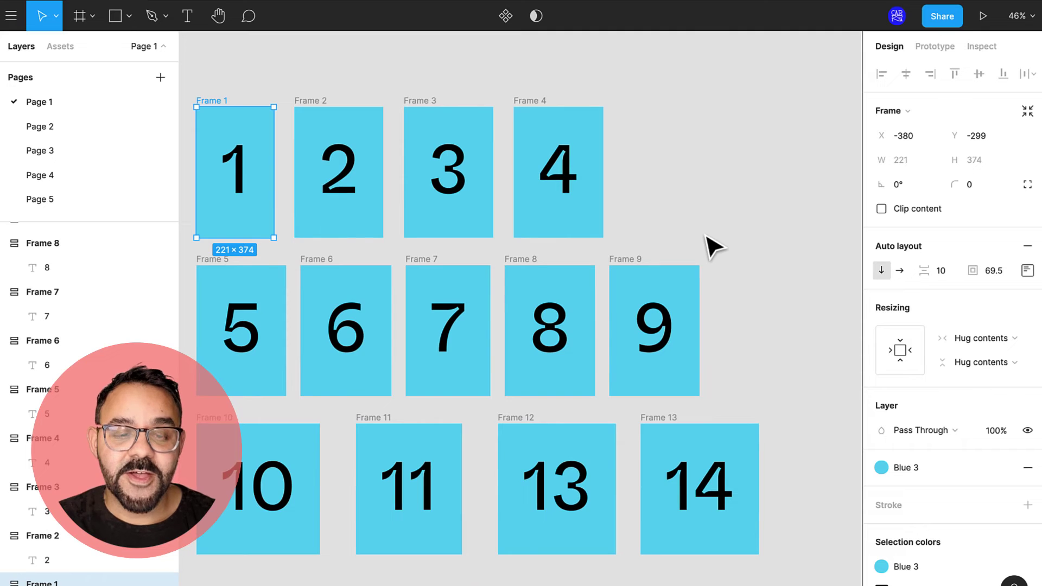
Page forward through the file, starting with Page 2.
{"action": "key", "text": "Page_Down"}
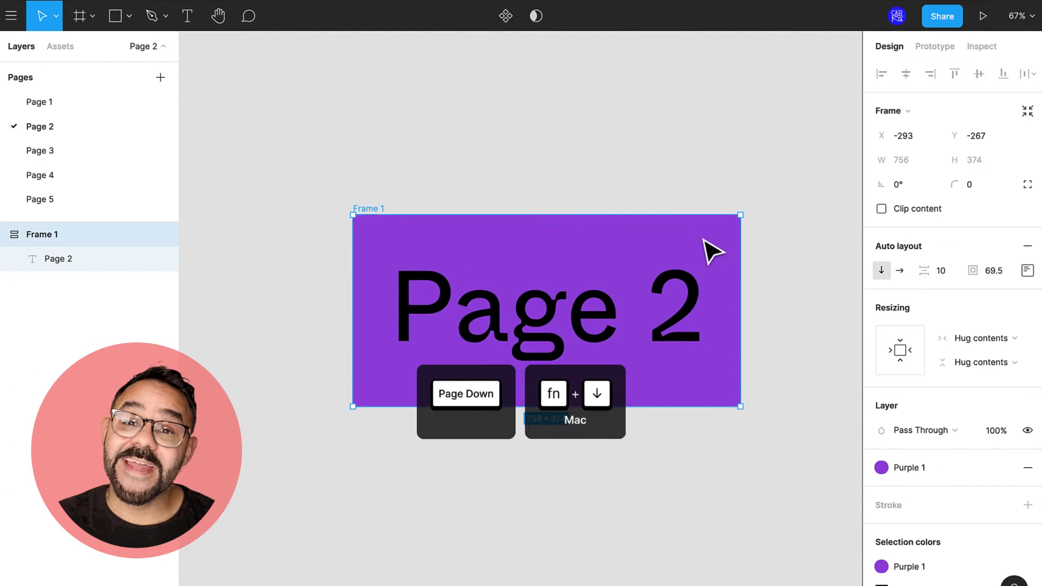
{"action": "key", "text": "Page_Down"}
{"action": "key", "text": "Page_Down"}
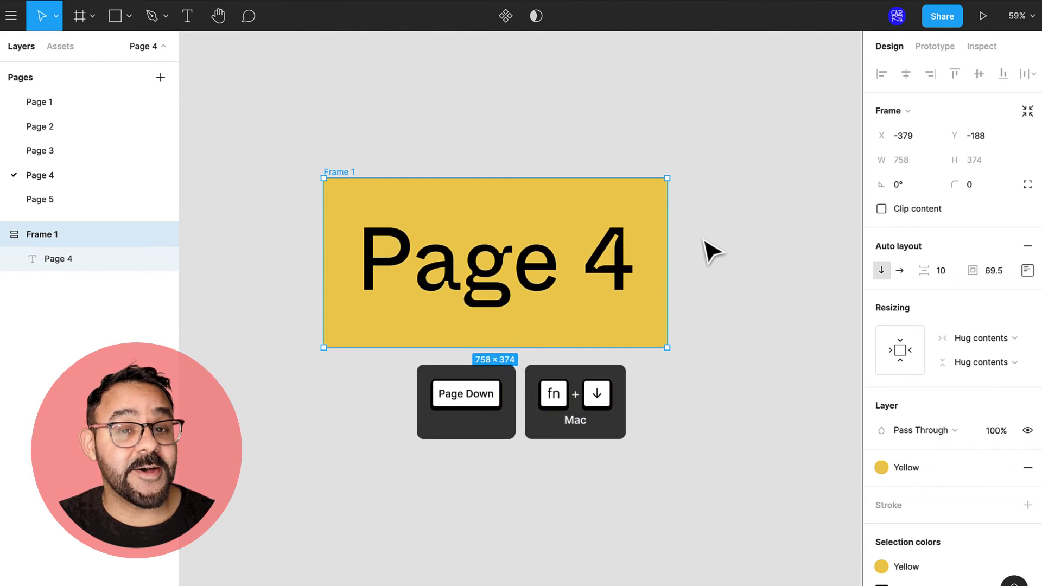
{"action": "key", "text": "Page_Down"}
Page back through the previous pages with Page Up.
{"action": "key", "text": "Page_Up"}
{"action": "key", "text": "Page_Up"}
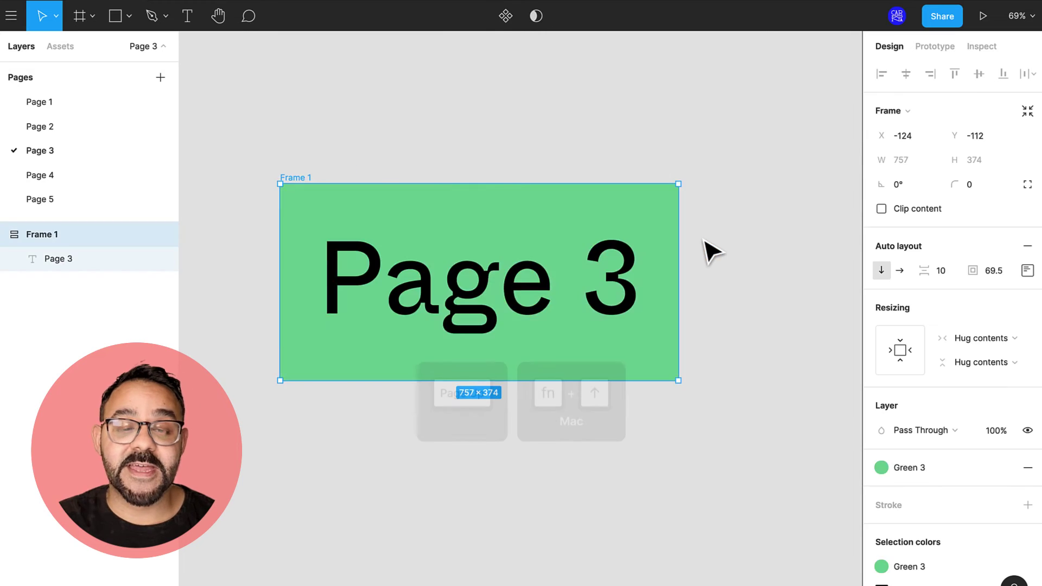
{"action": "key", "text": "Page_Up"}
{"action": "key", "text": "Page_Up"}
{"action": "key", "text": "Page_Up"}
{"action": "key", "text": "Page_Up"}
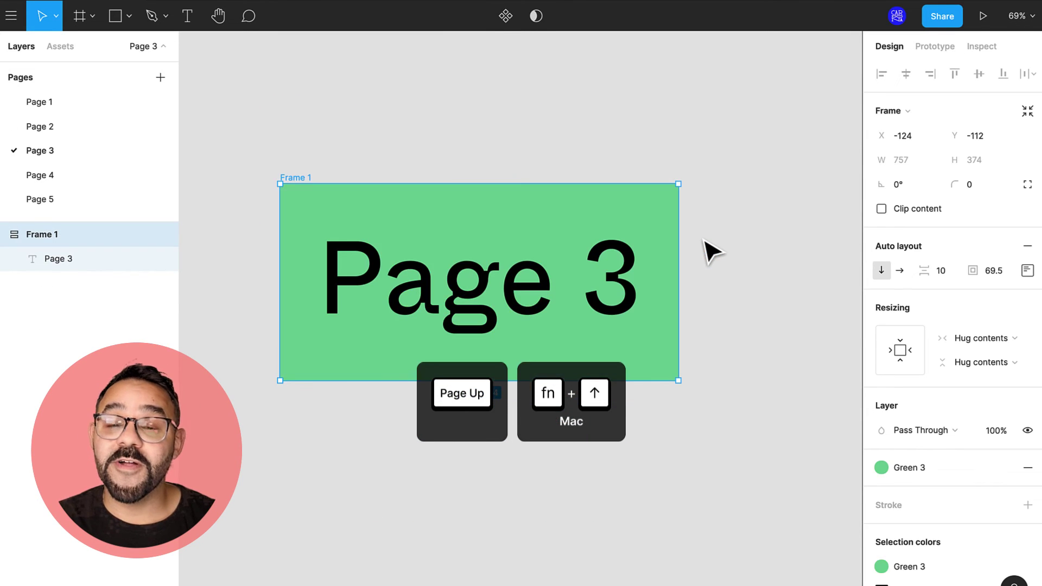
{"action": "key", "text": "Page_Up"}
Change the orange Page 5 frame's heading text to 'Thank You!' and exit editing.
{"action": "left_click", "coordinate": [477, 298]}
{"action": "type", "text": "Thank"}
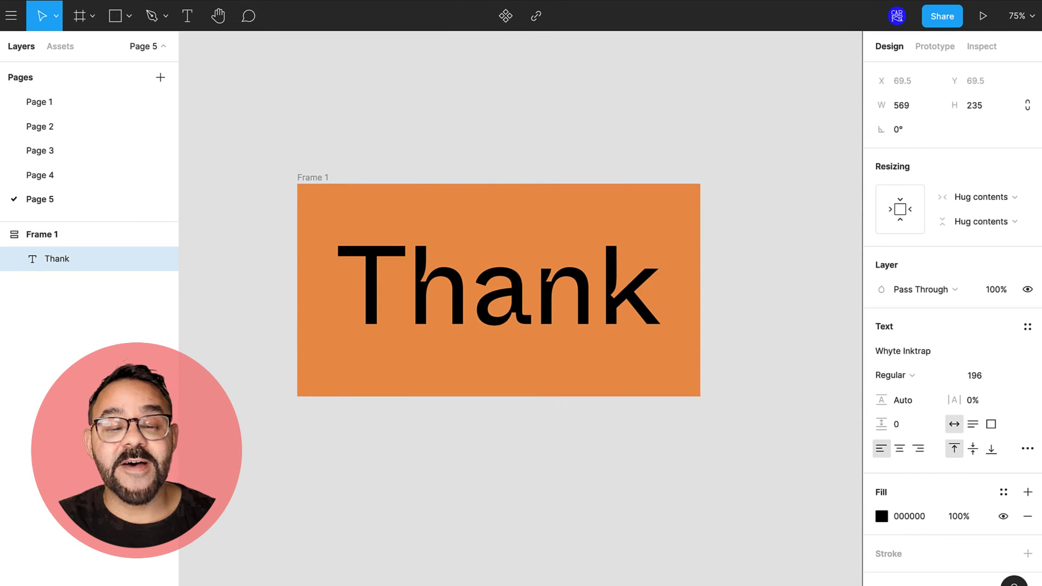
{"action": "type", "text": " You!"}
{"action": "key", "text": "Escape"}
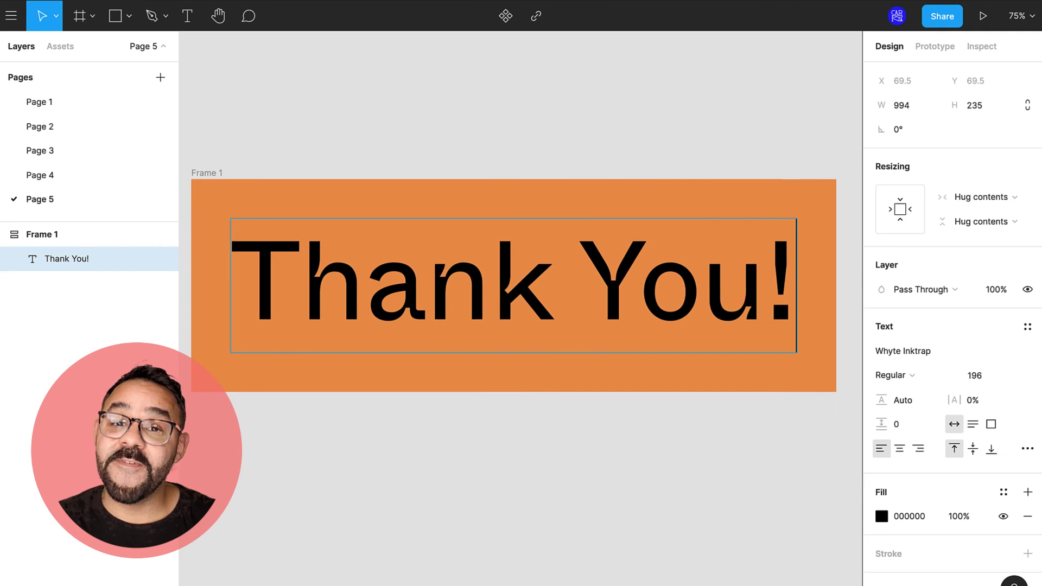